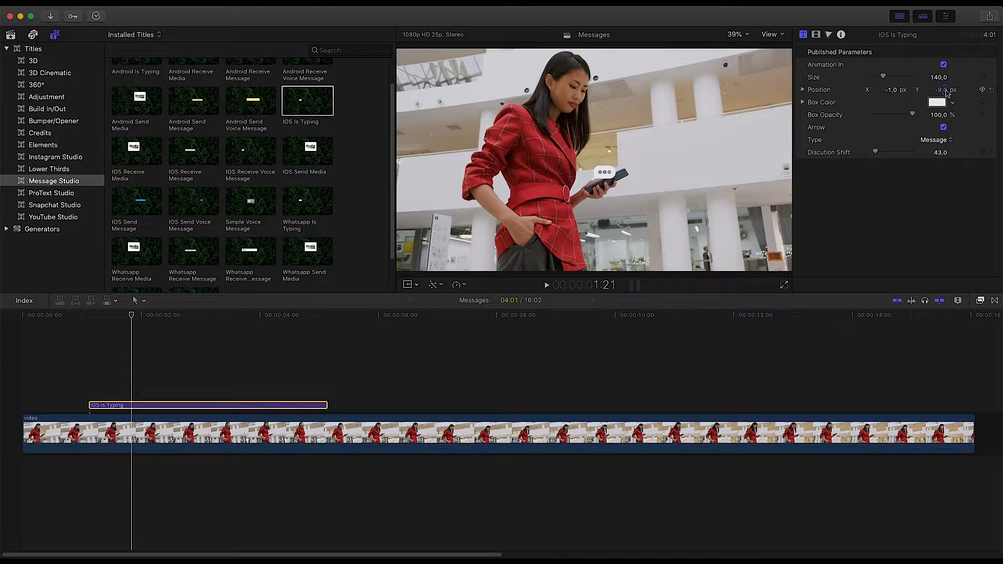
Add an IOS Receive Message title at about 2.2 s, ending IOS Is Typing where it starts and extending the new title to the video's end
drag(188, 157, 152, 376)
drag(326, 405, 152, 406)
drag(391, 406, 978, 392)
Set the IOS Receive Message title's position to X -1 px and Y -9 px
click(233, 405)
click(890, 90)
text(-1)
key(Return)
click(946, 91)
text(-9)
key(Return)
Set the received message's text to "What are the best plugins for Final Cut Pro ?"
triple_click(922, 119)
text(What are the best plugins for Final )
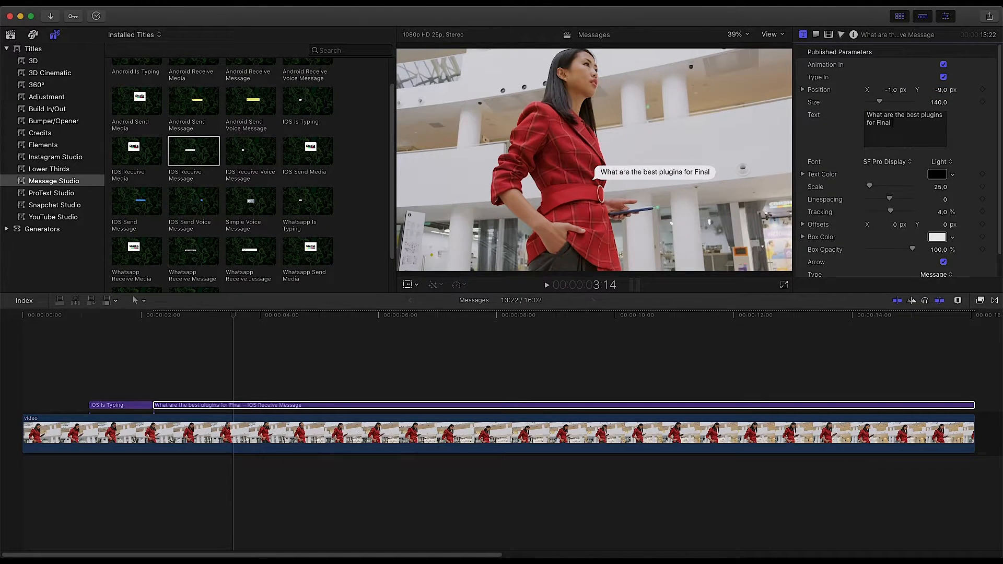
text(Cut Pro ?)
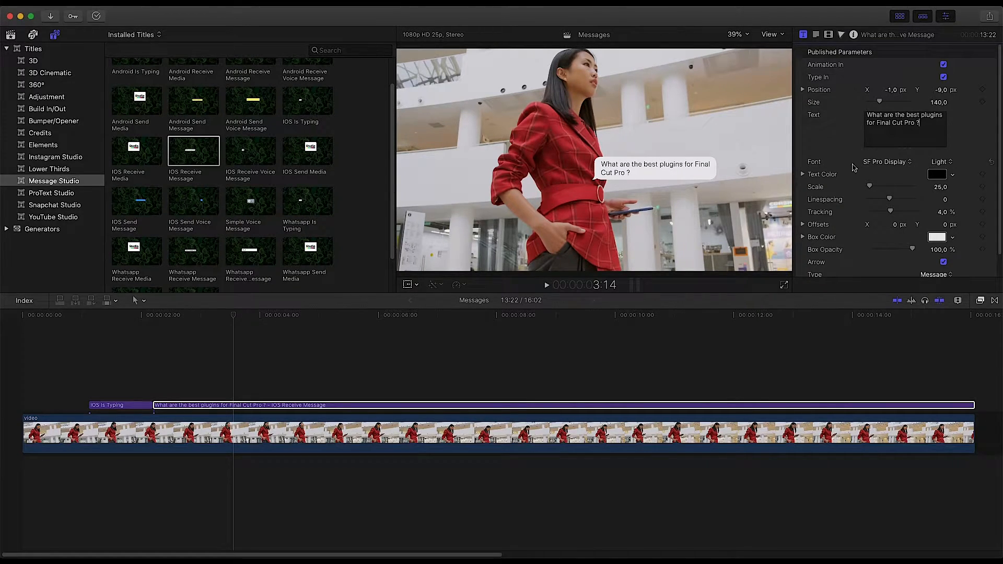
Add an IOS Send Message title from about 6 s to the video's end, positioned at X 65 px and Y -9 px
drag(135, 202, 377, 379)
drag(614, 392, 974, 392)
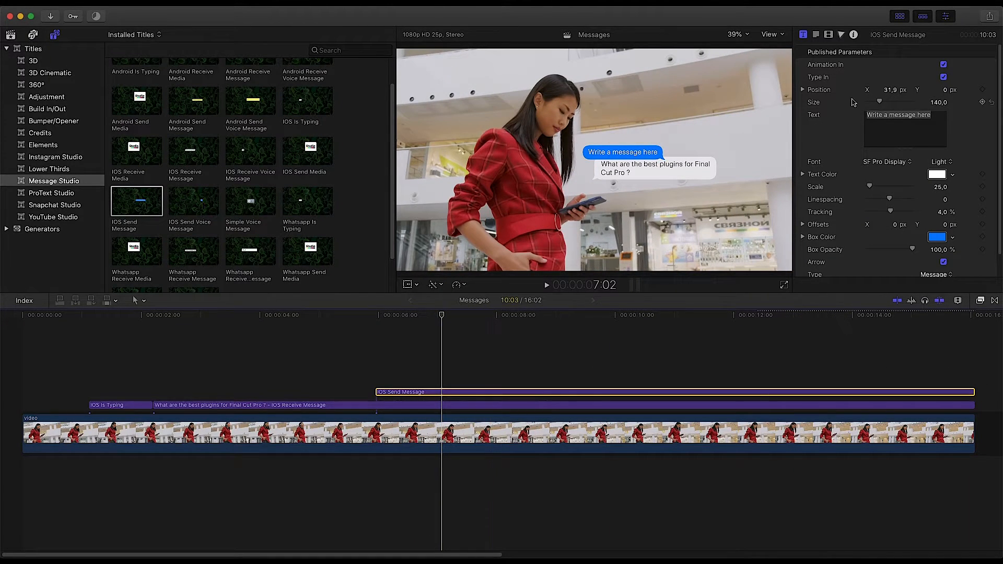
drag(891, 94, 909, 94)
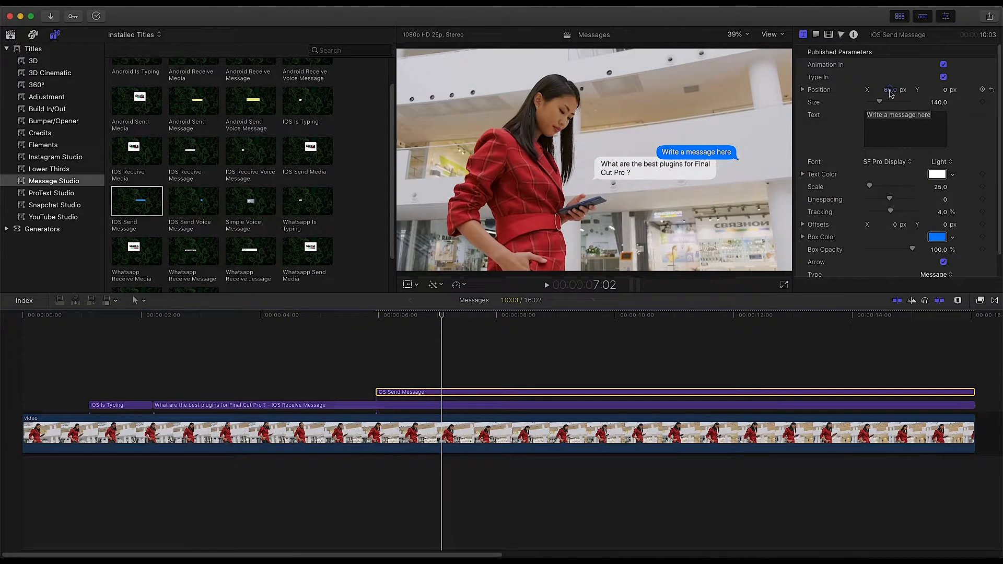
click(944, 90)
text(-9)
key(Return)
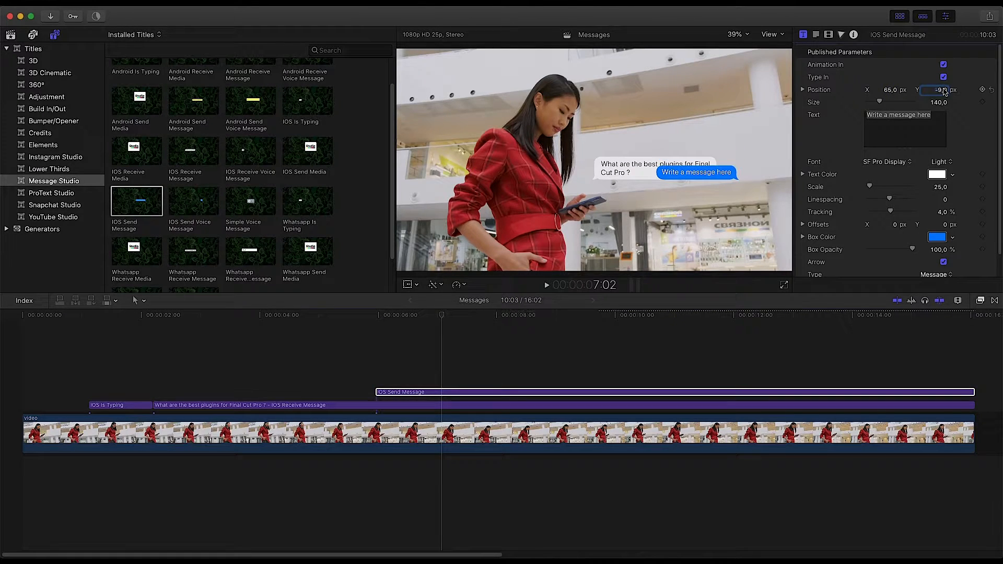
Set the sent message's text to "It's FCPX Studio ?" and its type to Discution
text(It's )
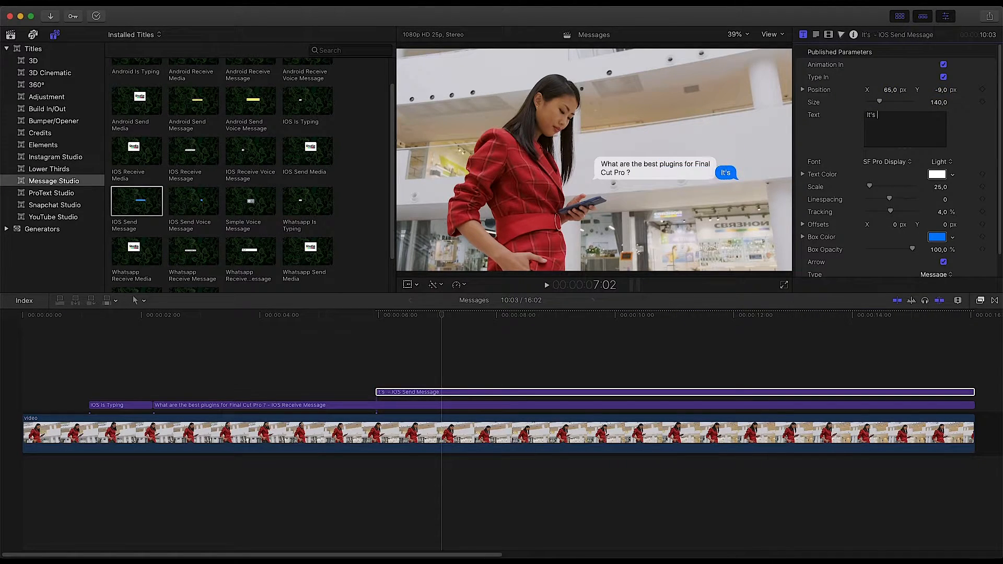
text(FCPX Studio ?)
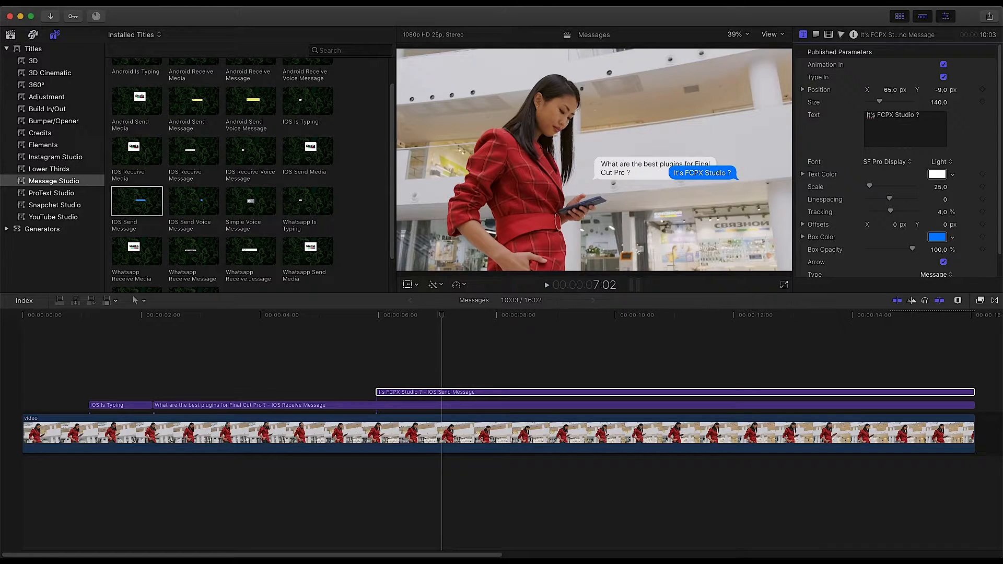
scroll(933, 206, down, 1)
click(948, 252)
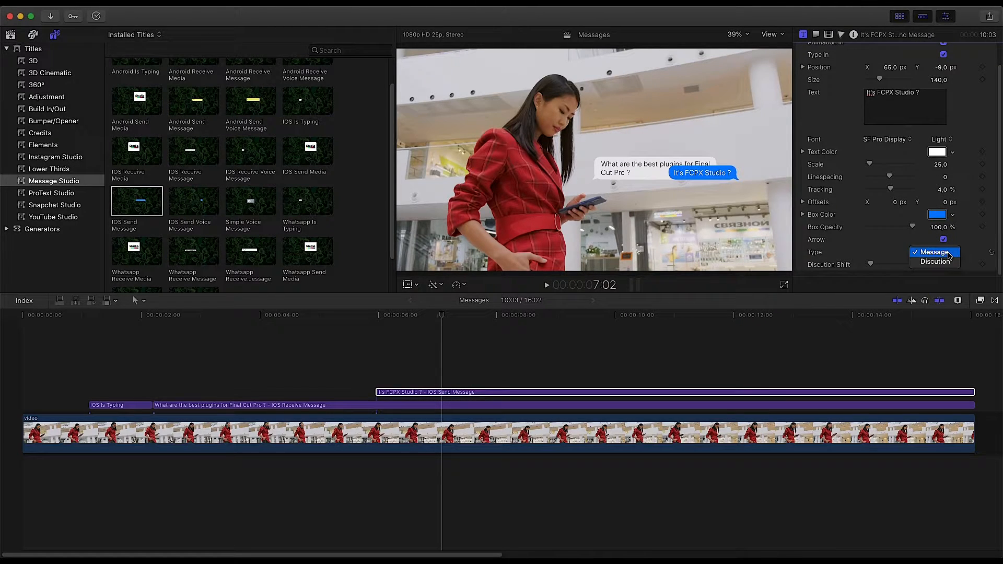
click(949, 262)
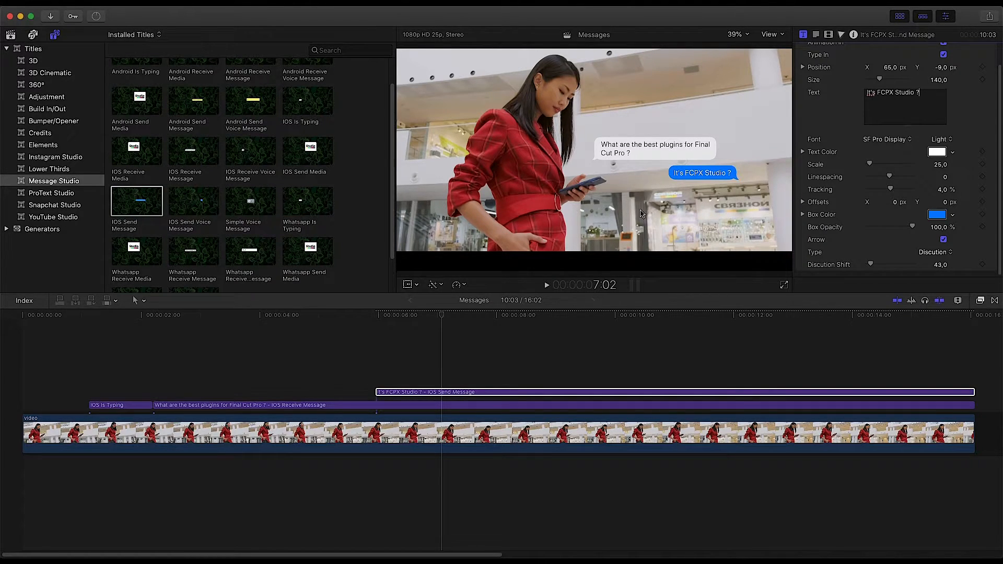
Move all message titles beneath the video clip and set the video's blend mode to Behind
drag(757, 334, 138, 405)
drag(783, 391, 785, 462)
click(771, 433)
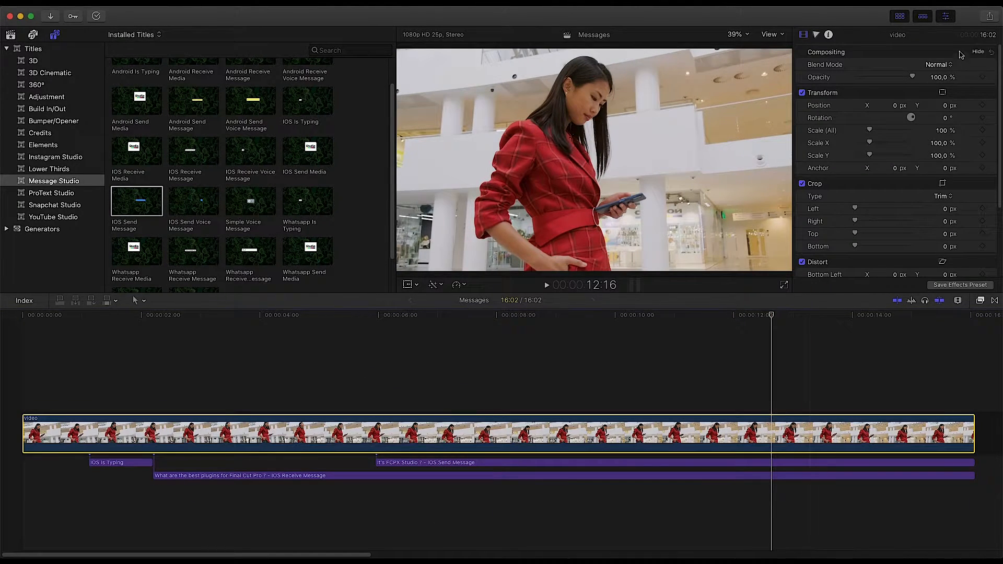
click(938, 64)
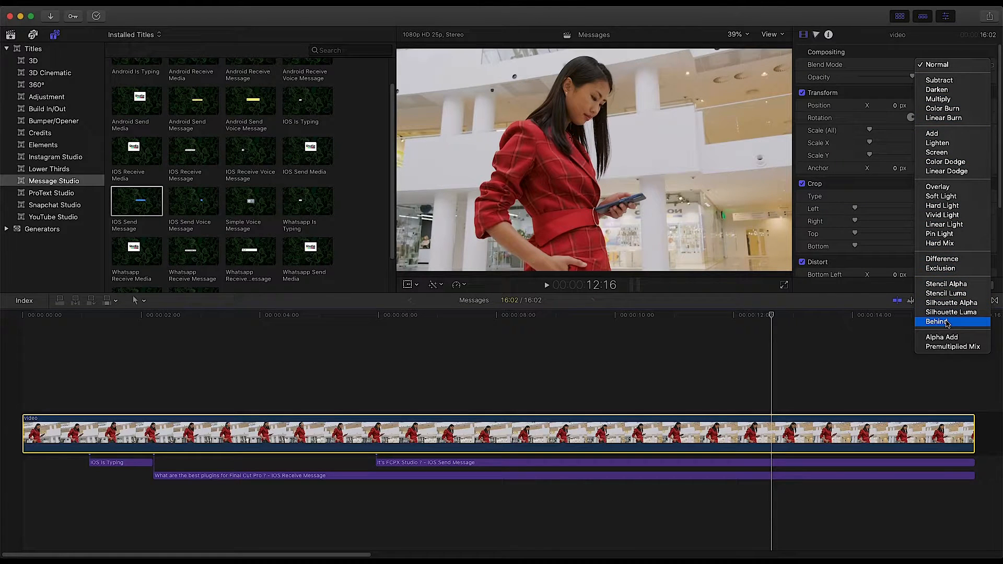
click(937, 321)
Play back the section where the blue reply enters beneath the first message
click(396, 433)
key(space)
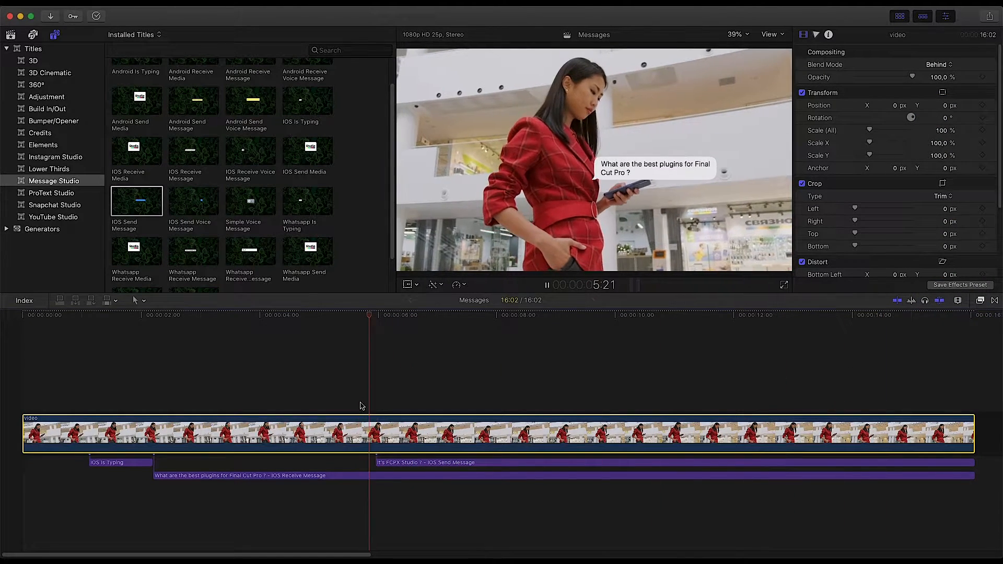
key(space)
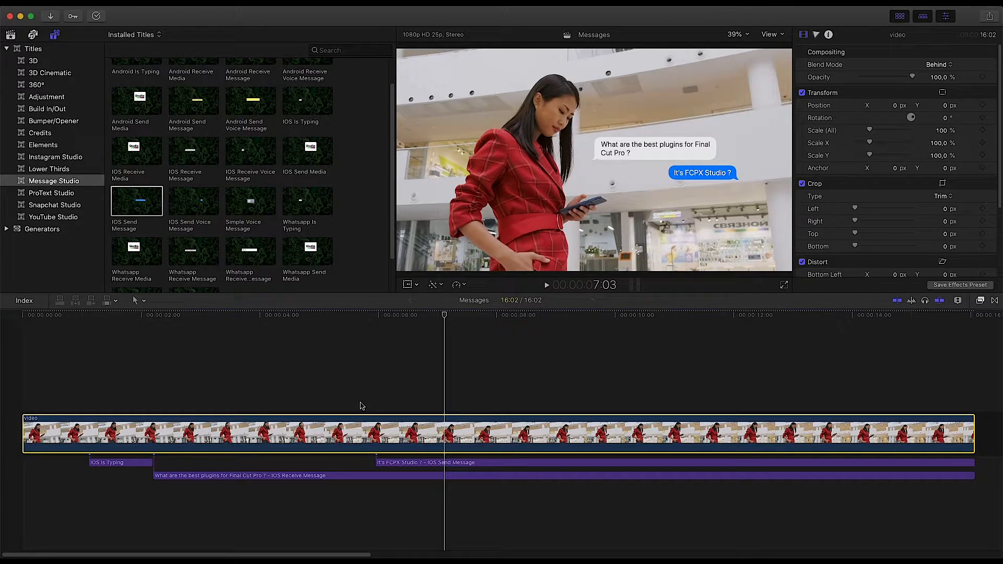
Add another IOS Receive Message title at about 7.8 s and position it at X -1 px and Y -9 px
click(516, 387)
drag(193, 152, 491, 465)
click(527, 463)
click(897, 90)
text(-1)
key(Return)
click(925, 92)
text(-9)
key(Return)
Set the new received message's text to "Of course" followed by an emoji, and its type to Discution
triple_click(912, 116)
text(Of course)
scroll(913, 202, down, 4)
click(936, 252)
click(937, 263)
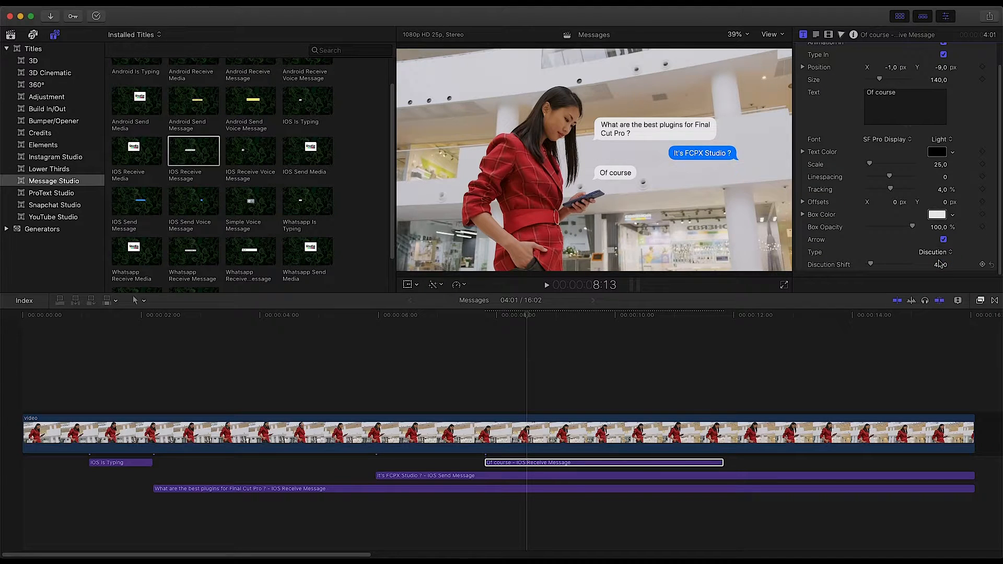
click(903, 94)
key(ctrl+super+space)
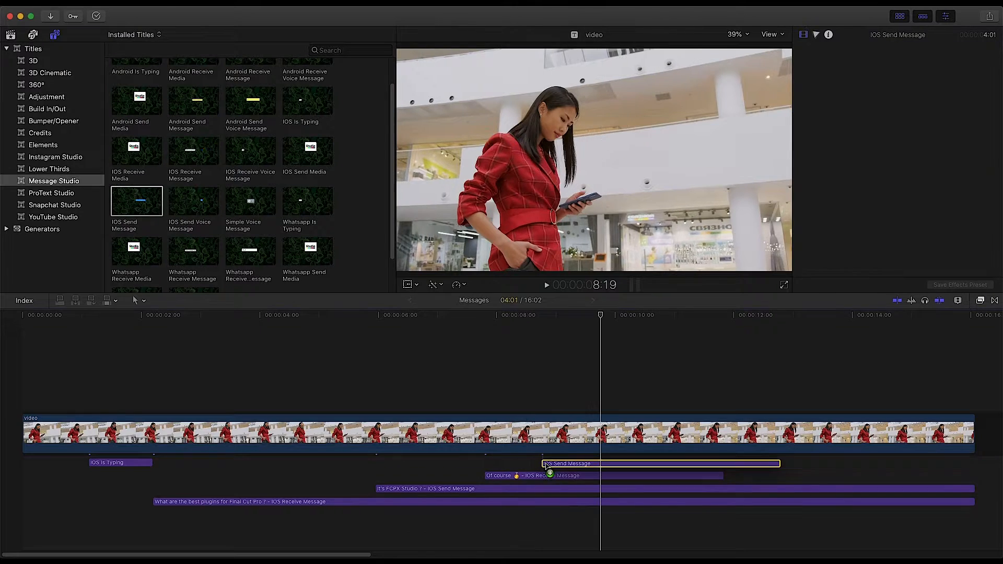
Add another IOS Send Message title at about 9.3 s and position it at X 65 px and Y -9 px
drag(548, 470, 580, 462)
click(889, 92)
text(65)
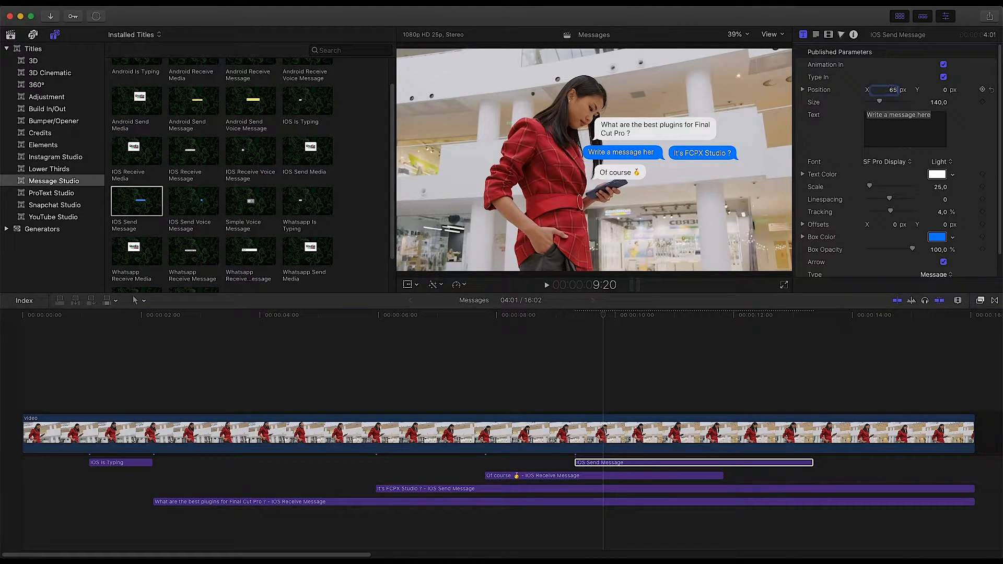
key(Return)
click(944, 92)
text(-9)
key(Return)
Set the second sent message's text to "Awesome !!"
triple_click(917, 115)
text(Awesom)
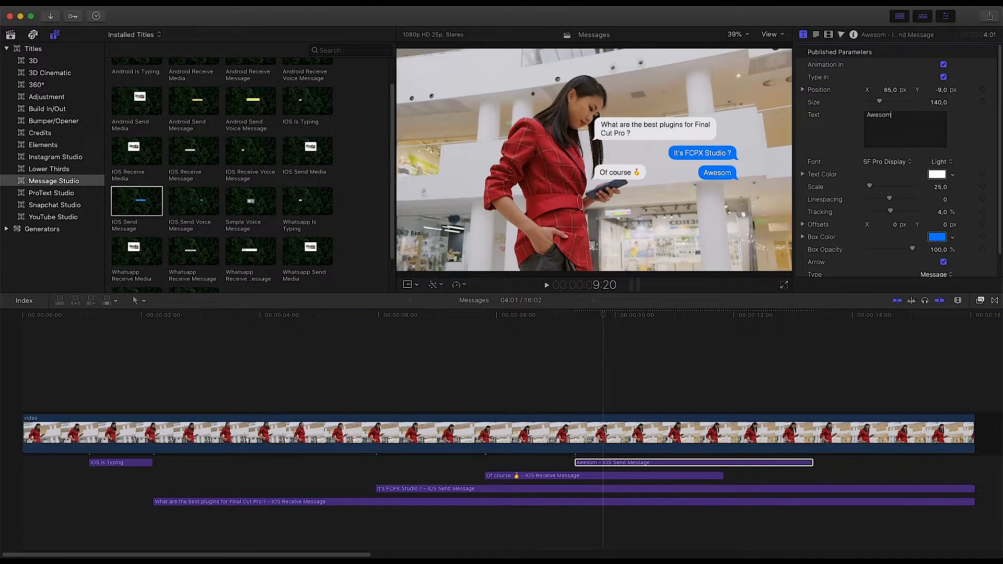
text(e !!)
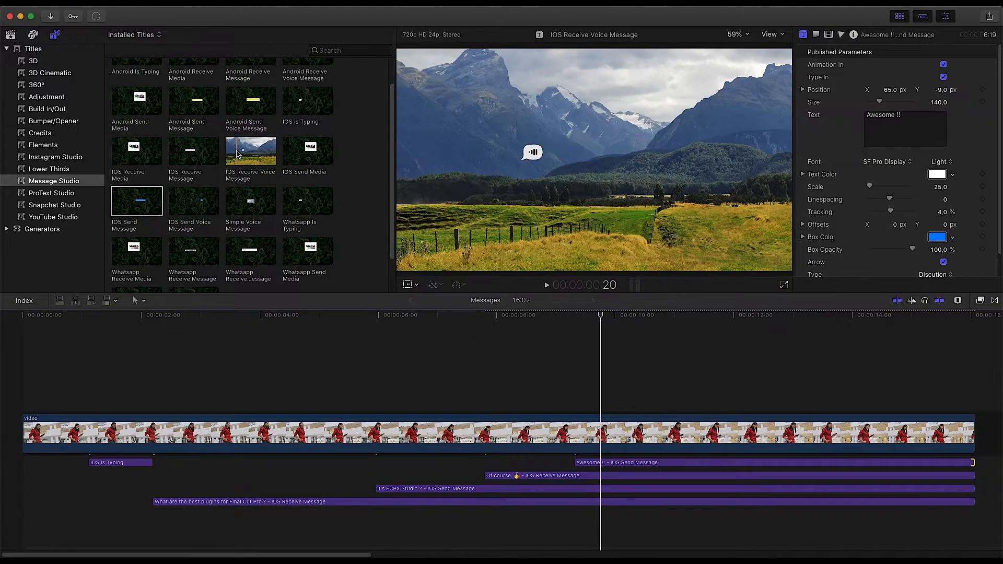
Add an IOS Receive Voice Message title at about 11.2 s and the Voice audio clip beneath the titles at about 11.6 s
drag(243, 151, 690, 460)
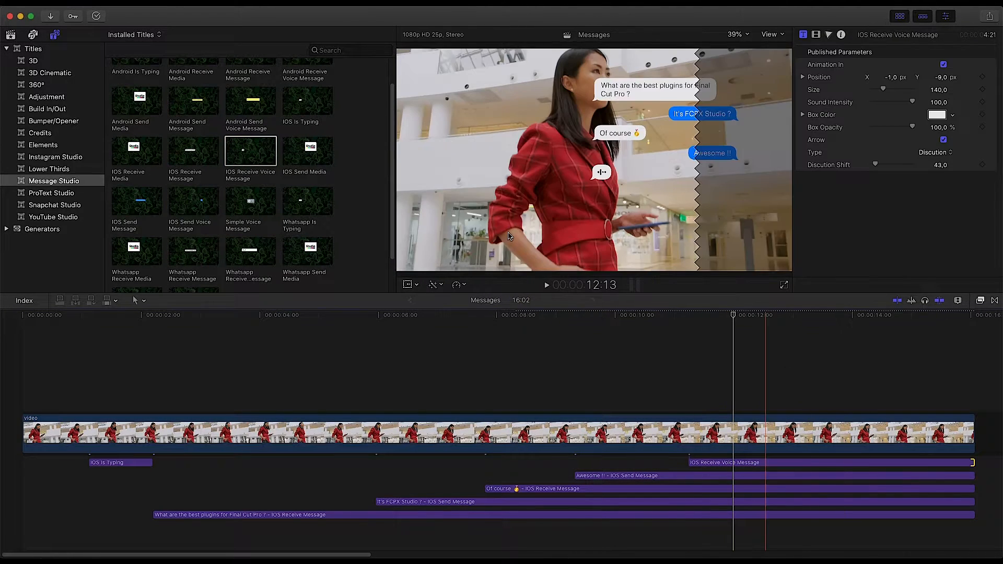
click(11, 37)
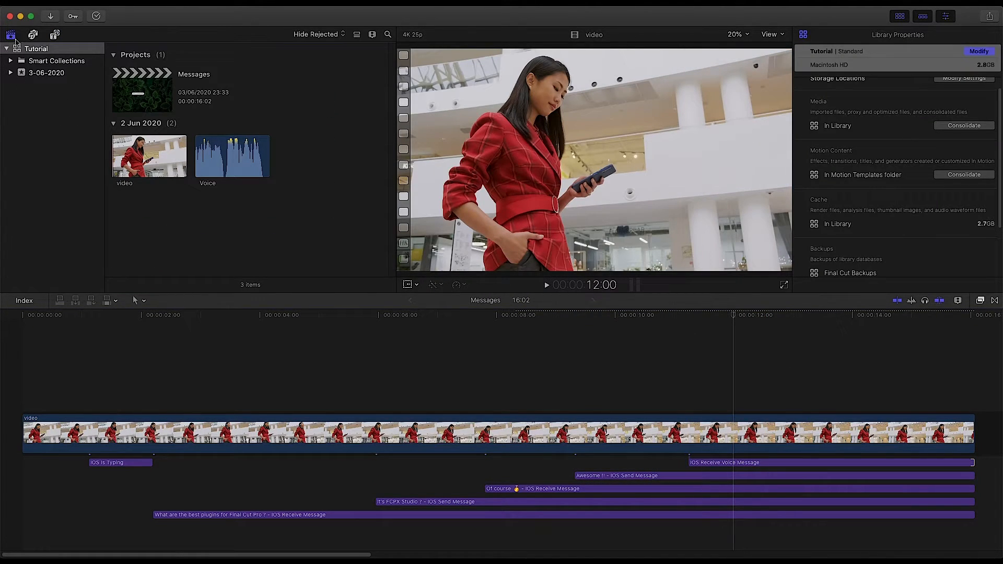
click(216, 157)
drag(216, 157, 711, 536)
Keyframe the voice message's Sound Intensity at 100 at 14:19, where the speech ends, and lower it to 0 at 14:22
click(896, 462)
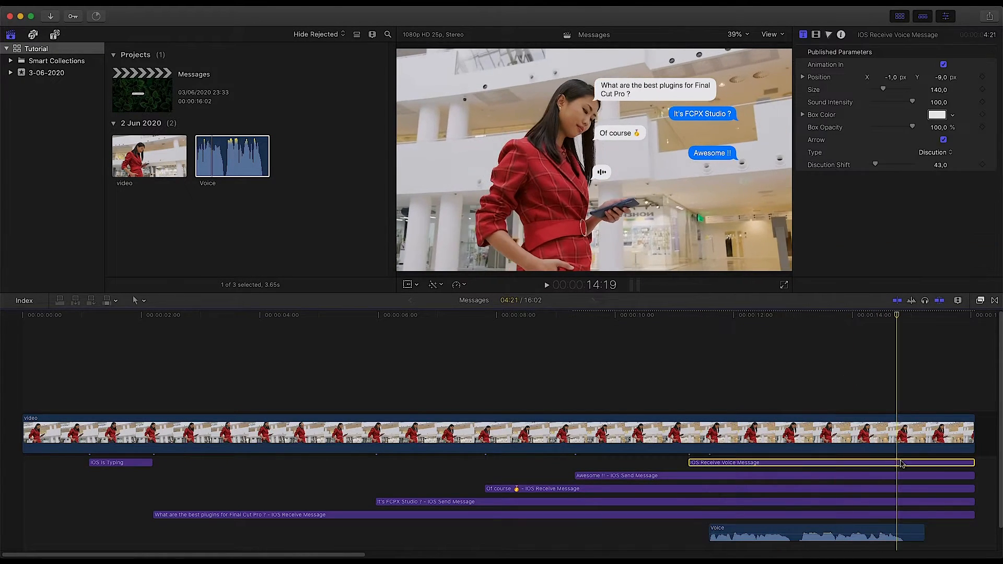
click(983, 102)
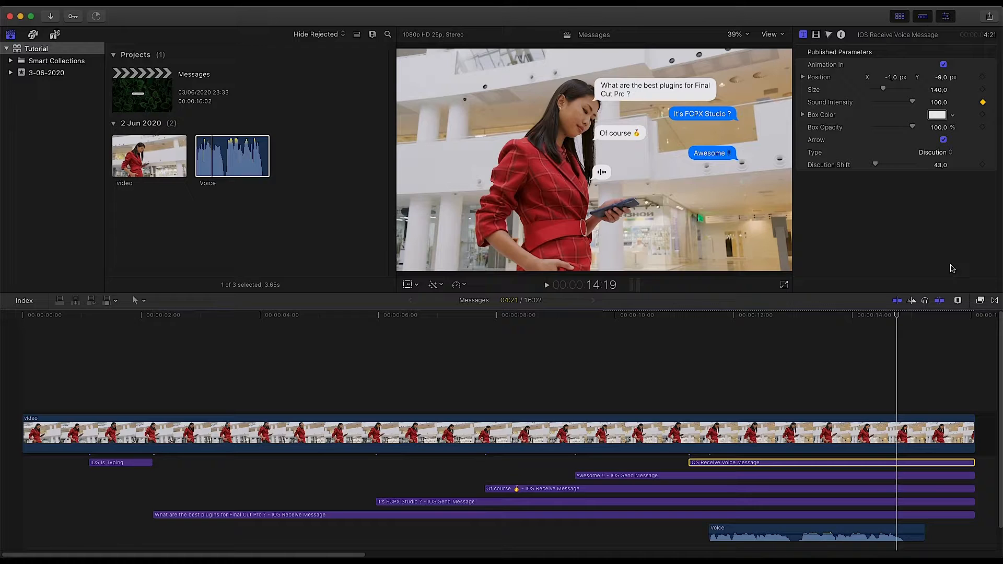
key(super+equal)
key(super+equal)
click(905, 337)
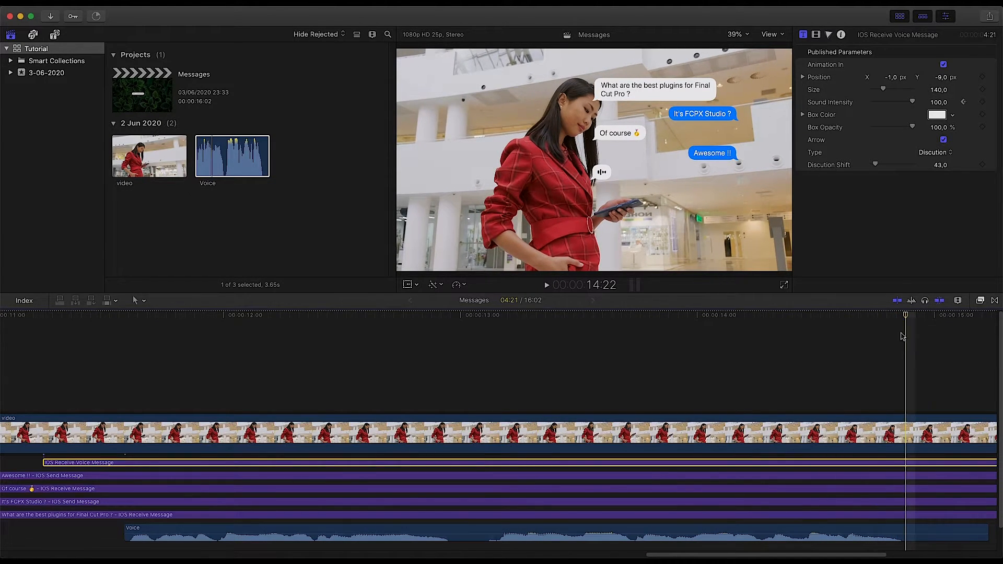
drag(913, 102, 889, 103)
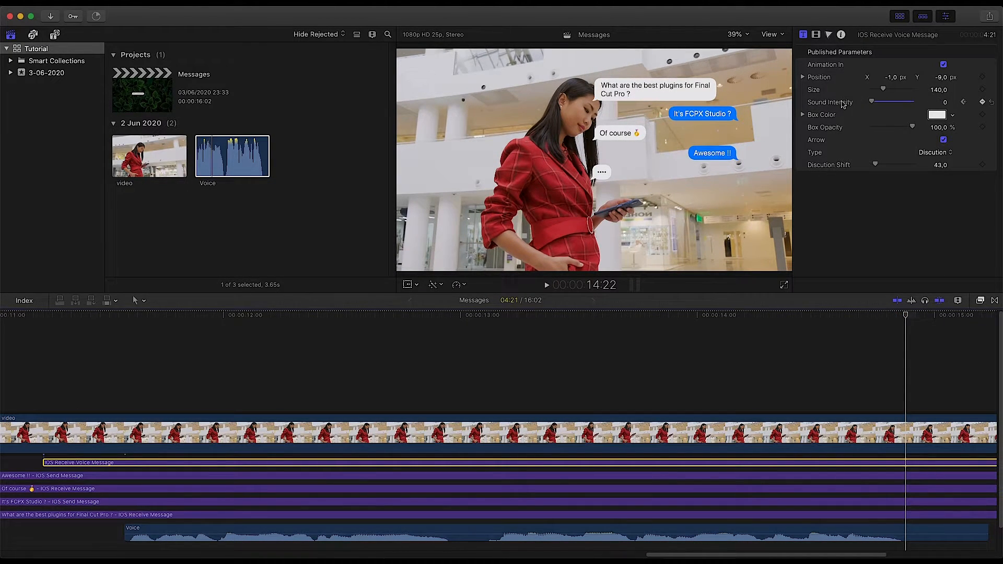
Search the effects for "Reverb" and apply AUReverb2 to the Voice audio clip
click(460, 533)
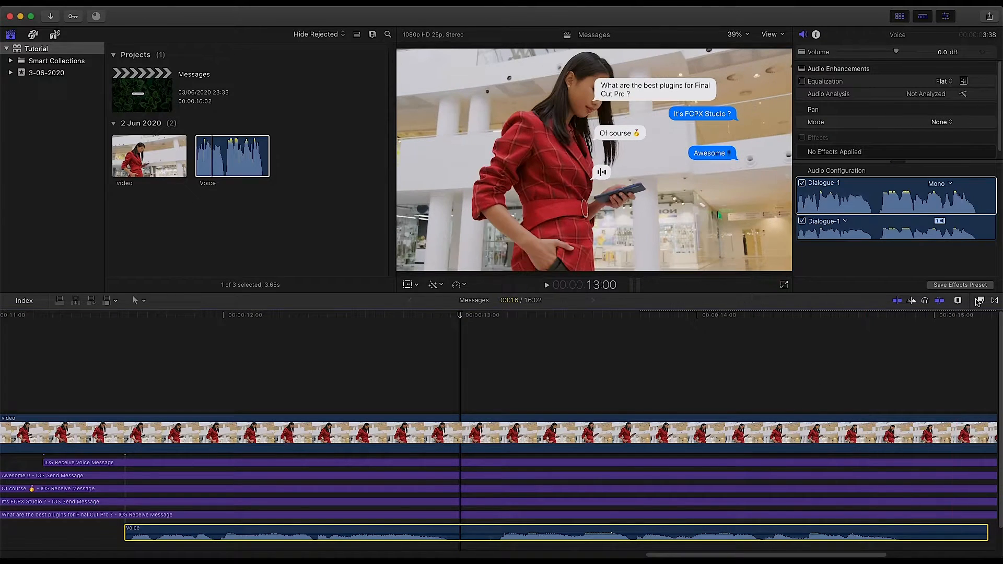
click(980, 301)
click(777, 549)
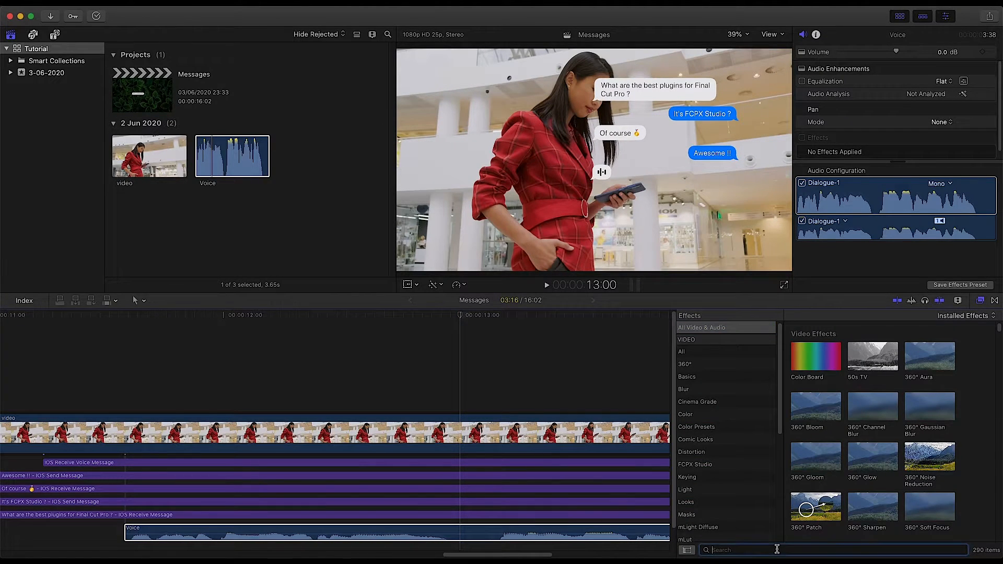
text(Reverb)
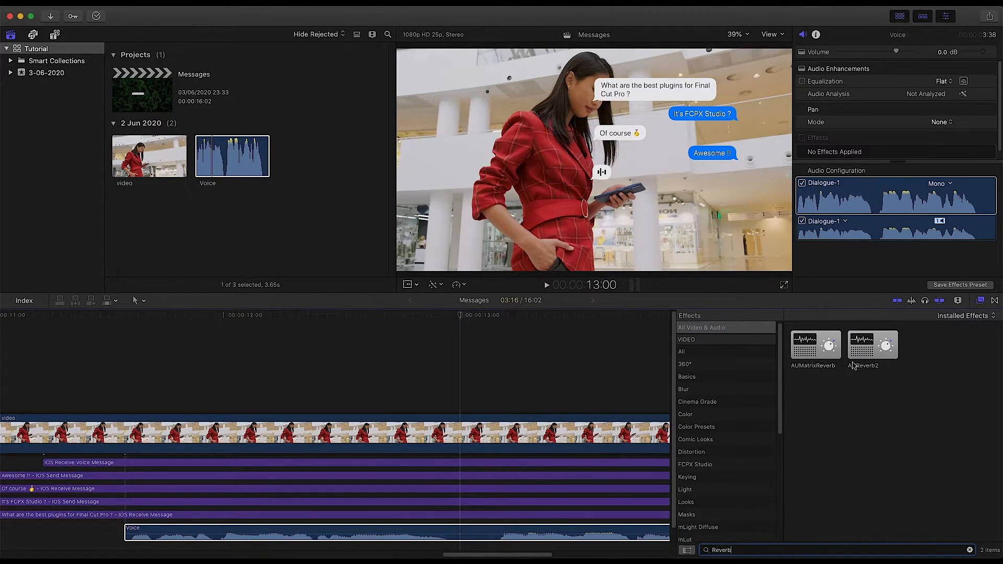
double_click(868, 347)
click(980, 301)
Set AUReverb2's Dry/Wet Mix to about 18.6% in the effect editor and close it
scroll(951, 123, down, 2)
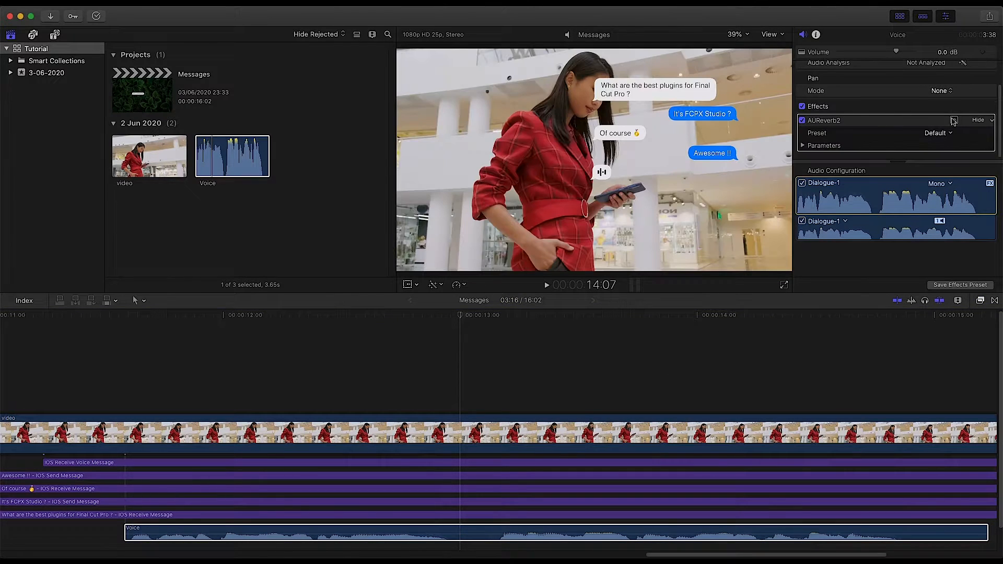
click(954, 120)
drag(206, 285, 223, 286)
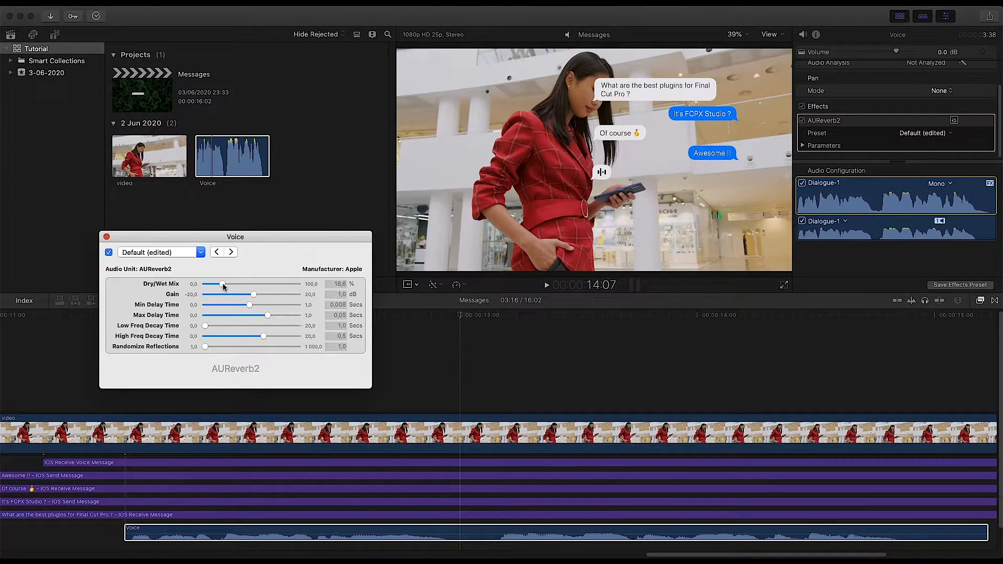
click(107, 237)
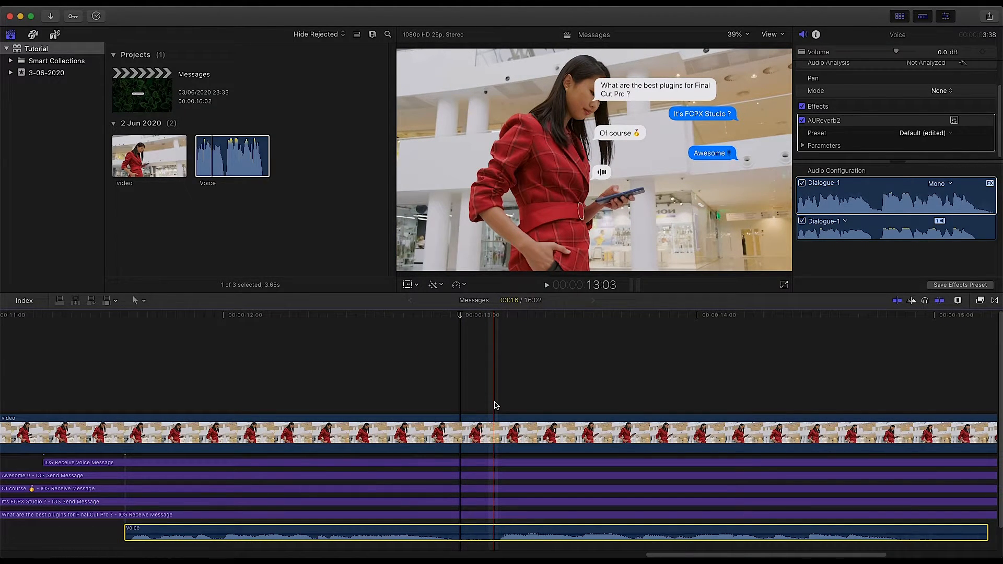
Combine the six message titles into a compound clip named "Messages" and move it above the video clip
key(super+minus)
key(super+minus)
drag(681, 461, 4, 519)
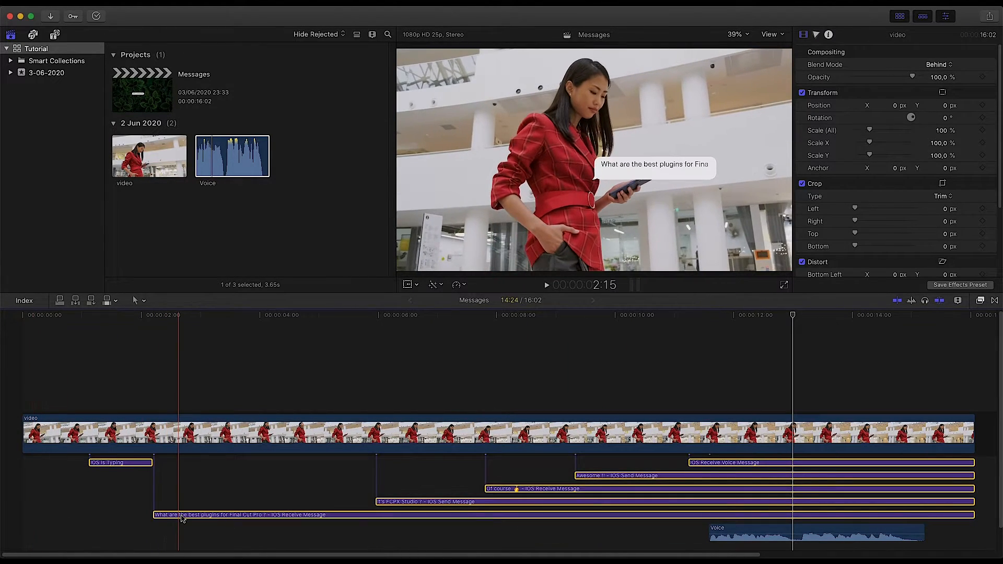
key(alt+g)
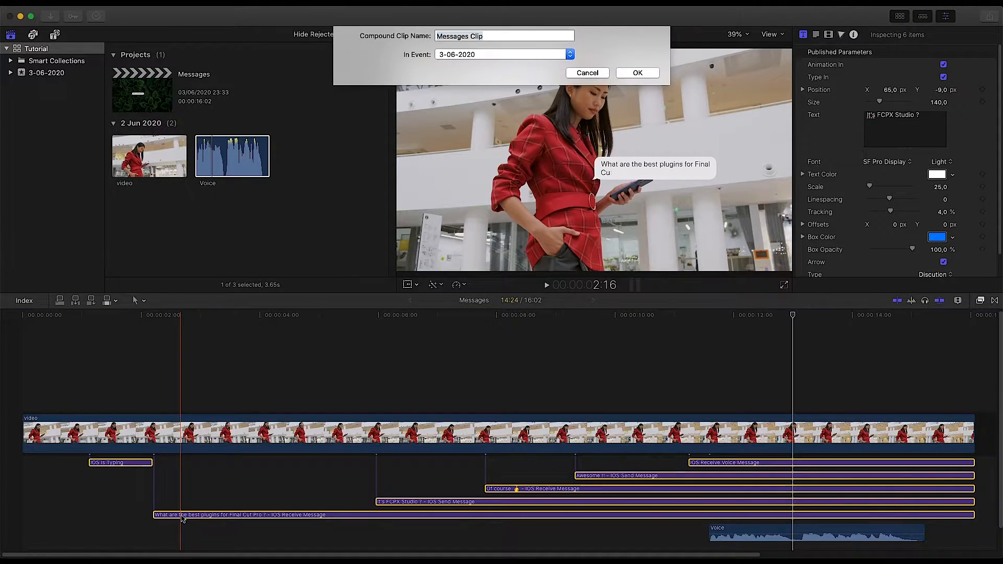
text(Me)
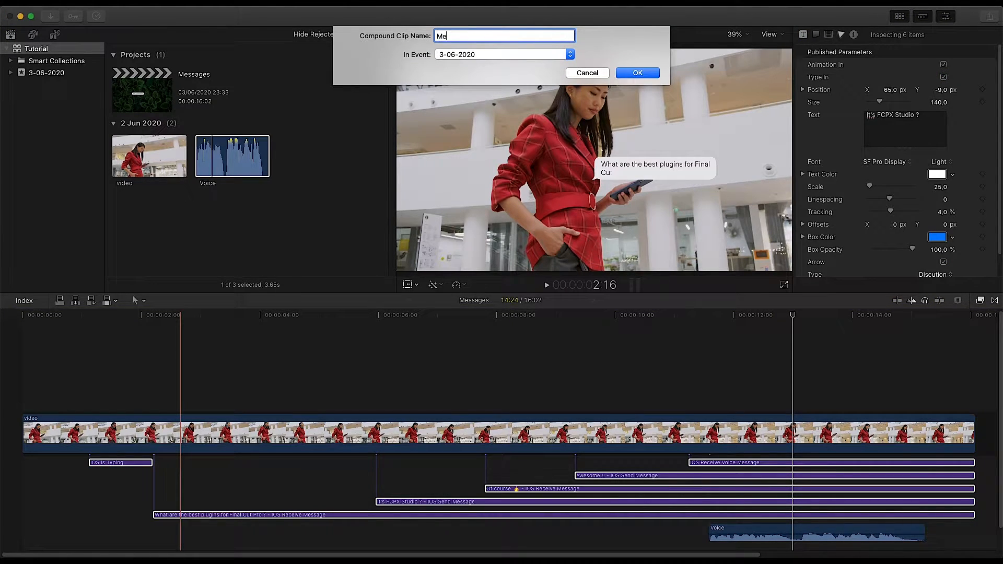
key(Return)
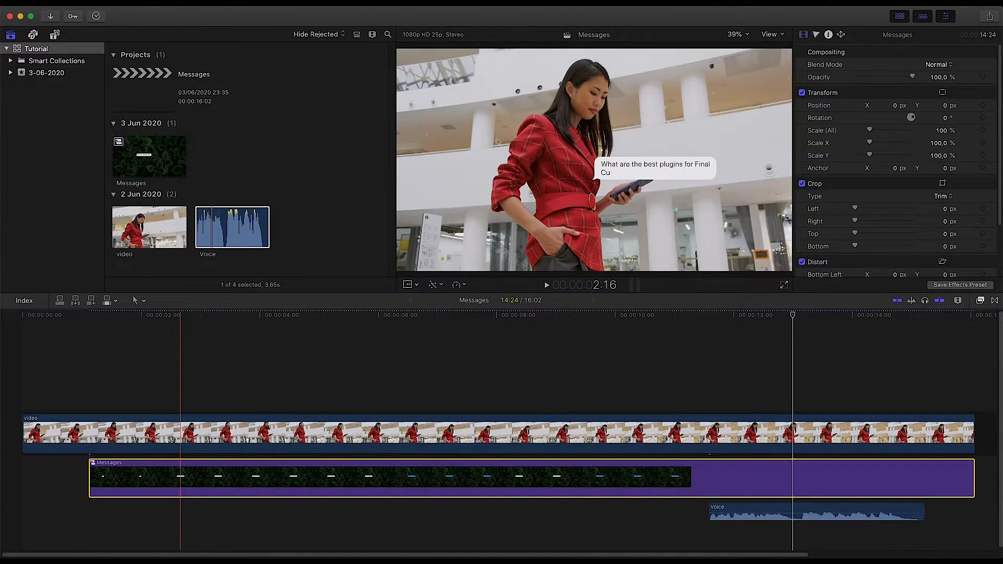
drag(553, 477, 555, 391)
click(555, 389)
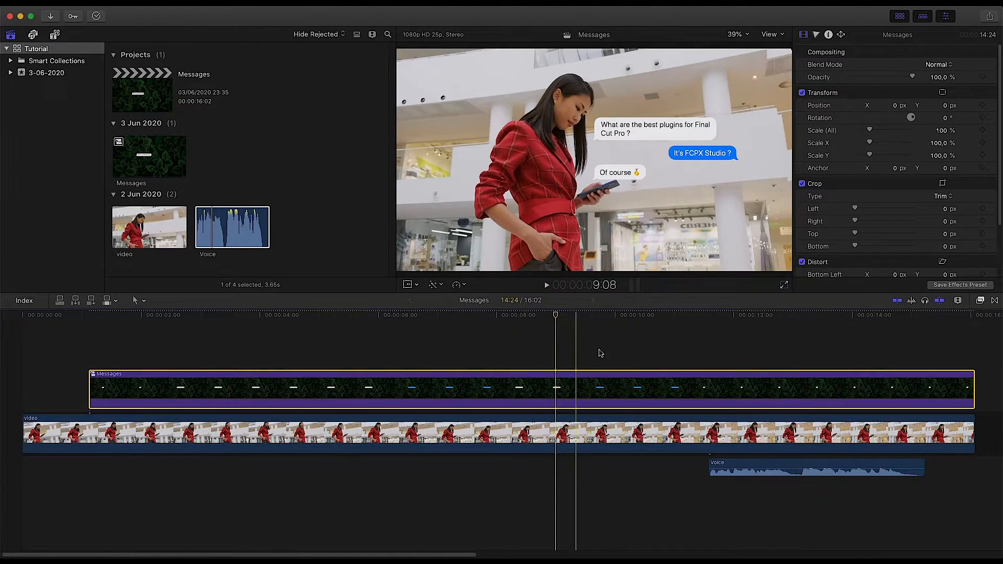
Set the Messages compound clip's blend mode to Hard Light
click(928, 65)
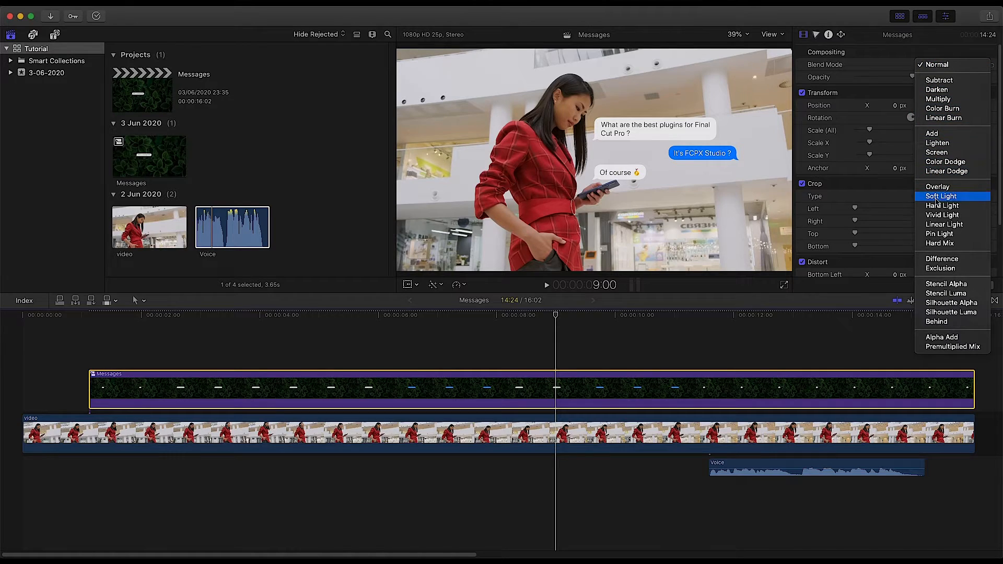
click(937, 206)
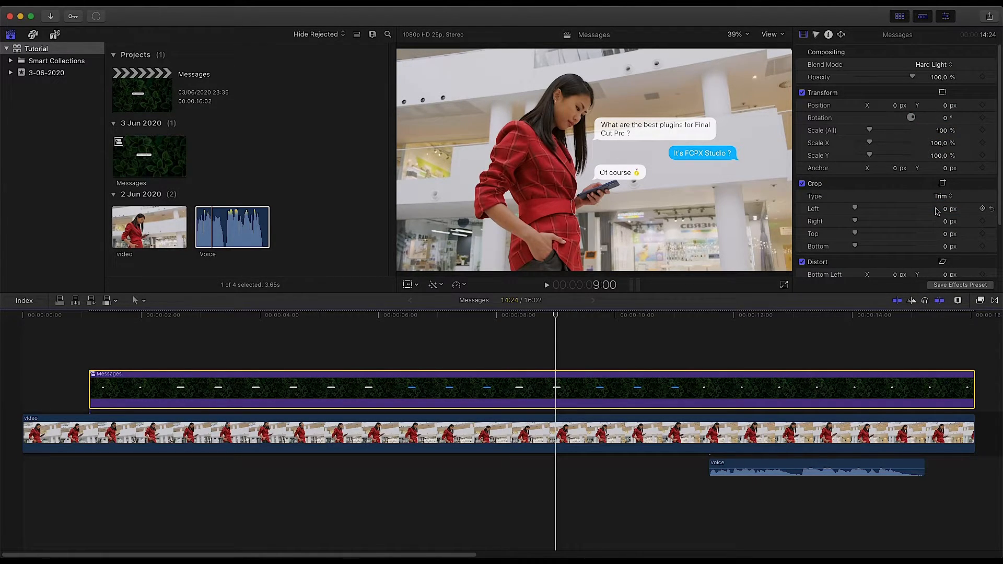
Search the effects for "Handh", apply Handheld to the Messages clip, and set its Shakiness to about 6.17 and Distance to about 33.09
click(980, 301)
drag(745, 551, 708, 551)
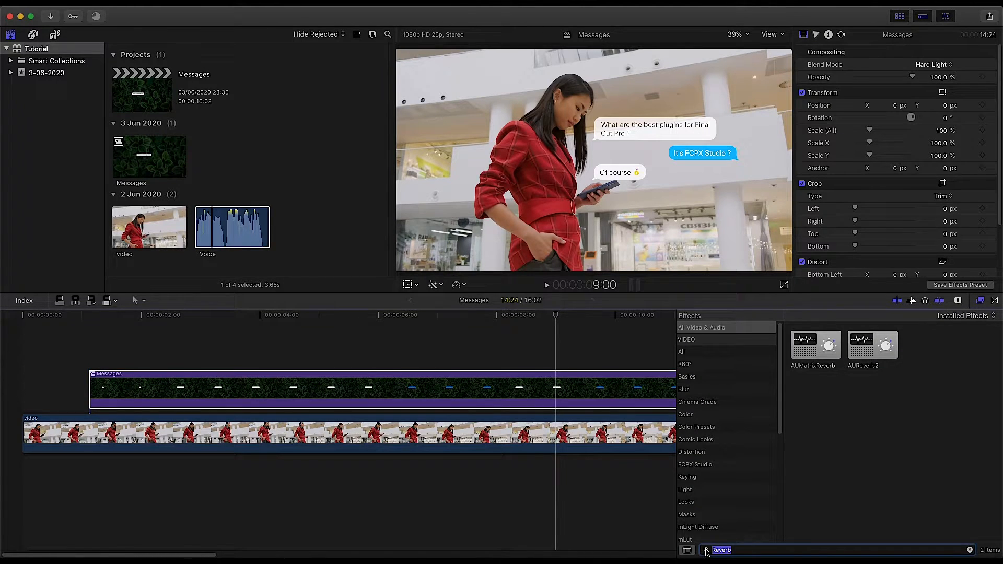
text(Handh)
drag(815, 344, 606, 392)
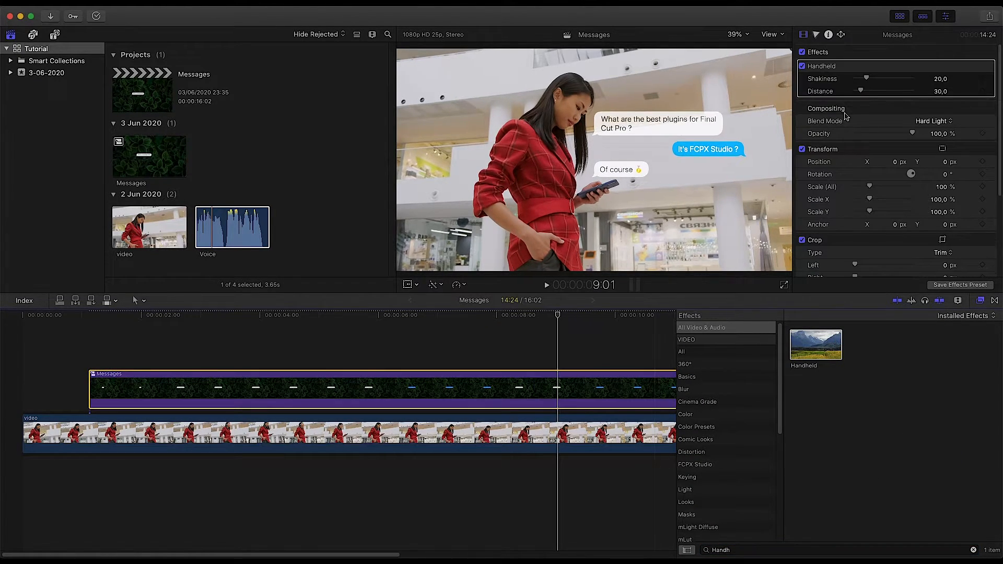
drag(865, 79, 860, 94)
click(531, 317)
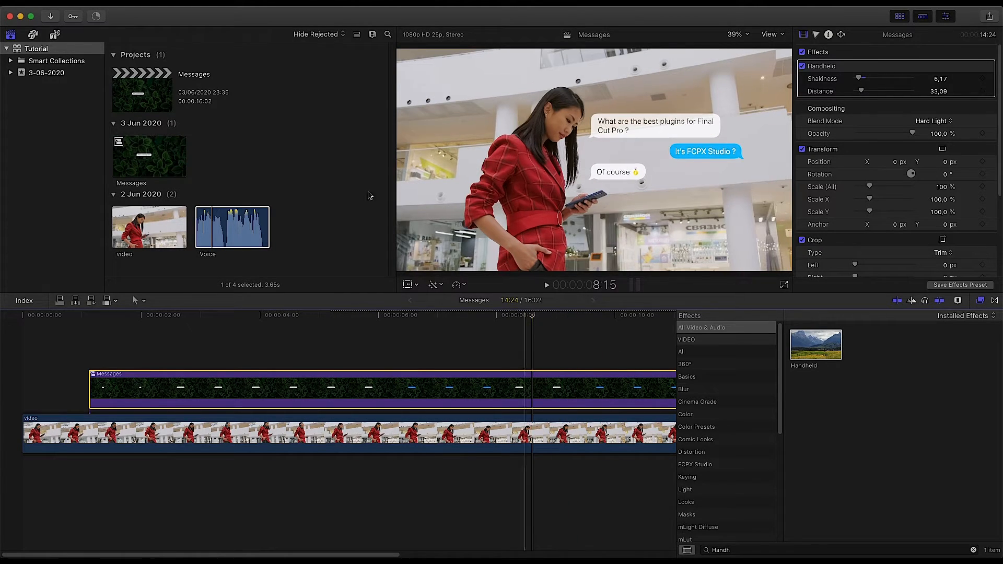
Place an Adjustment Layer title above the Messages clip from the start of the timeline and extend it to the video's end
click(56, 34)
click(52, 96)
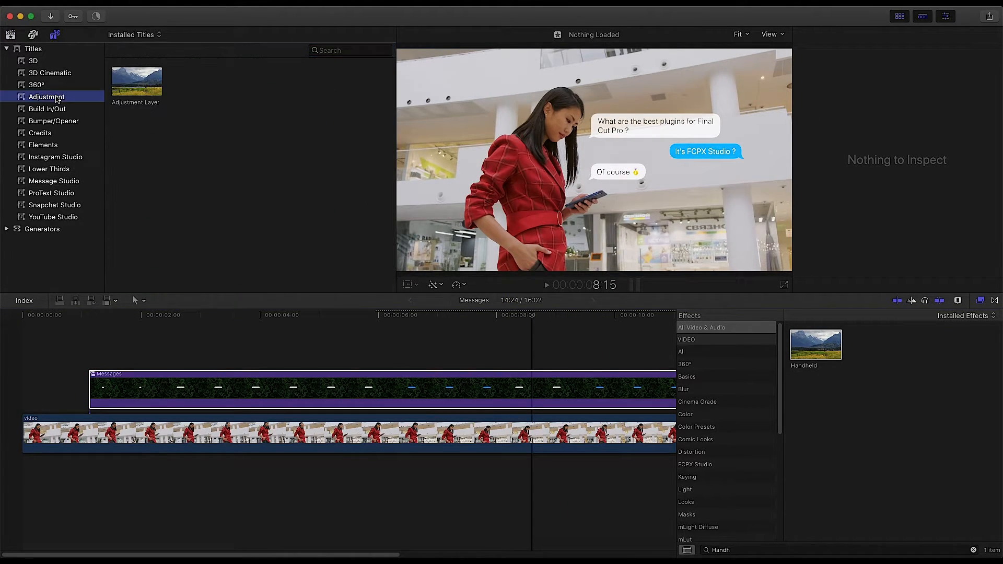
click(979, 301)
drag(137, 81, 25, 349)
drag(617, 361, 975, 360)
click(648, 362)
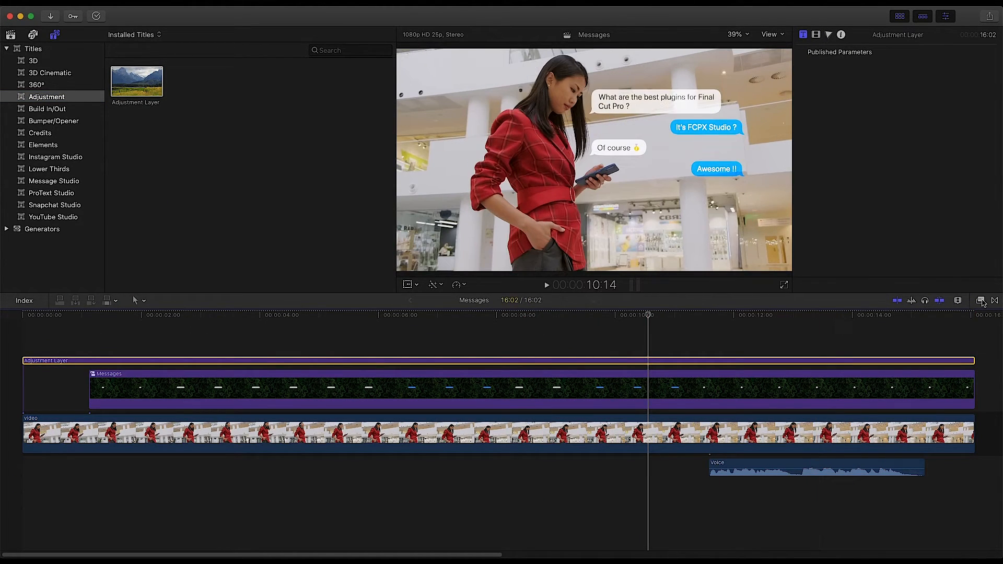
Search the effects for "Chroma" and apply Chroma Edge to the Adjustment Layer, keeping its settings at 50
click(979, 301)
double_click(732, 550)
text(Chroma)
double_click(816, 345)
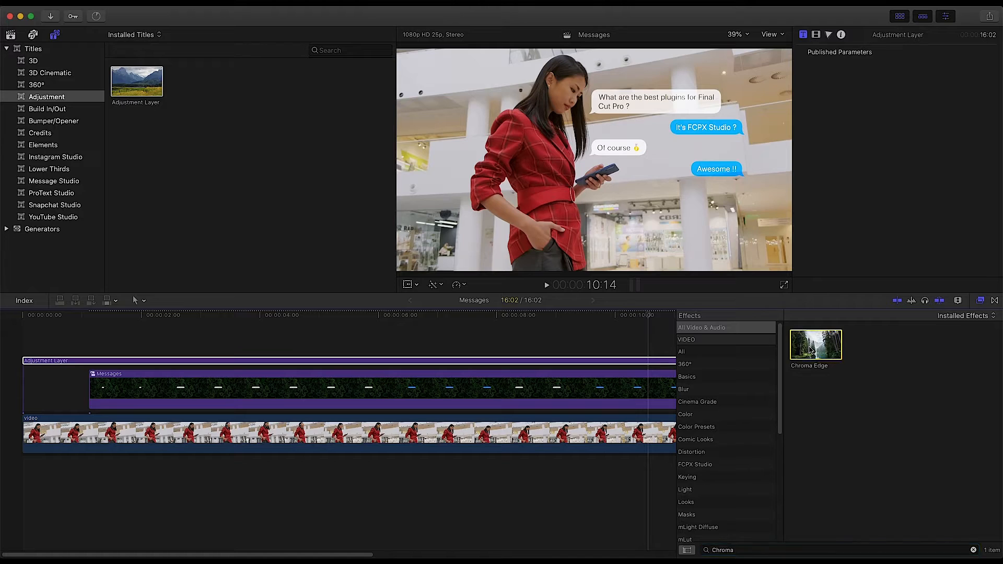
click(817, 36)
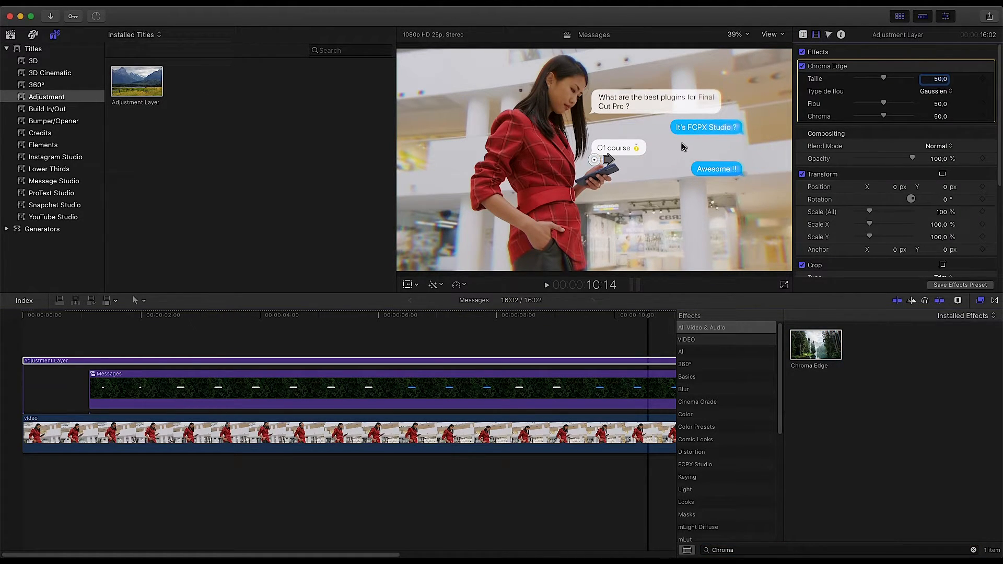
click(980, 301)
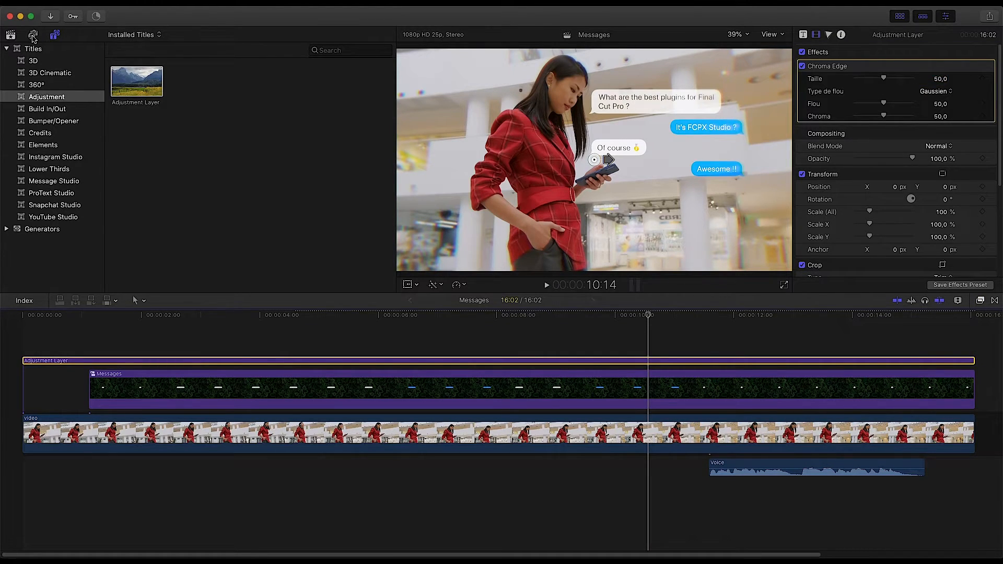
Filter the sound effects to FCPX Message Studio and place the Received Message sound at 2:06, under the first message
click(33, 35)
click(315, 51)
click(368, 34)
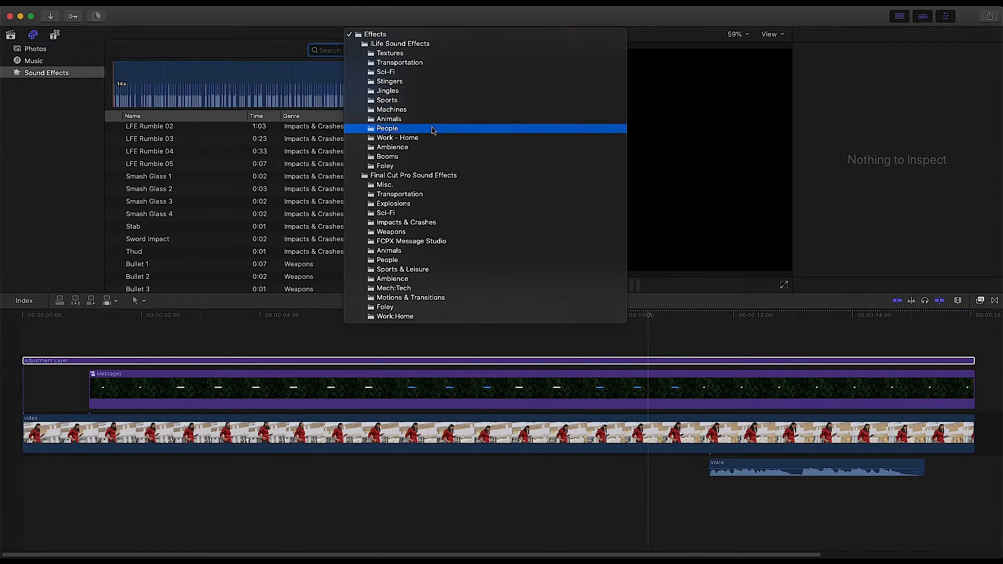
click(418, 240)
scroll(301, 232, down, 5)
scroll(301, 232, down, 1)
drag(181, 450, 158, 460)
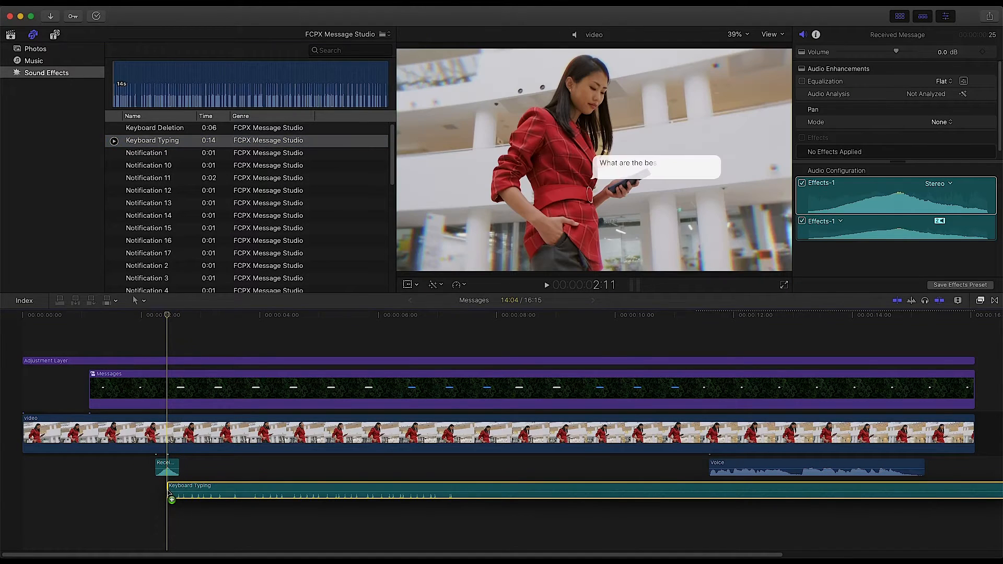
Add the Keyboard Typing sound under Received Message, cut it where the first message finishes typing, and delete the remainder
key(super+b)
click(209, 490)
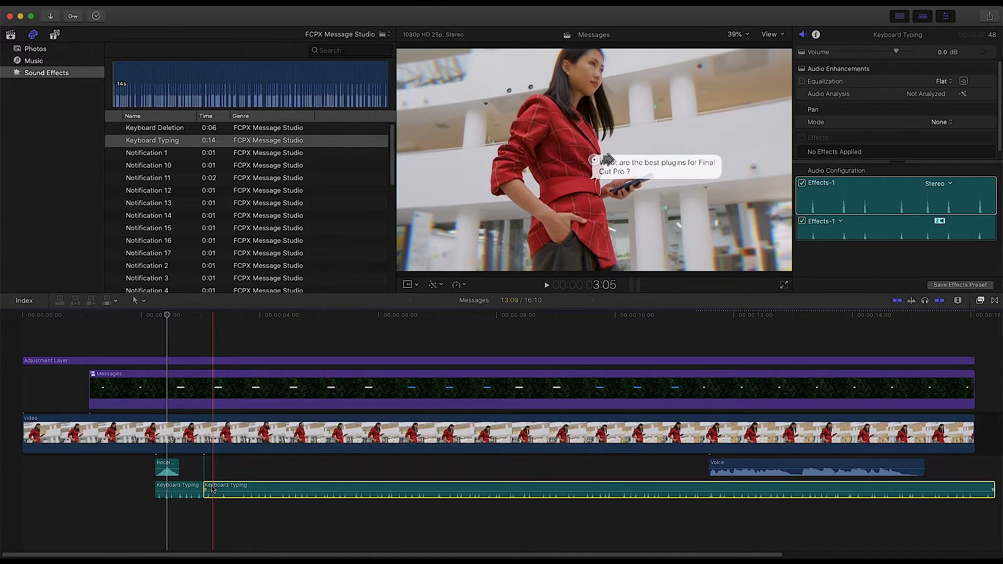
key(Delete)
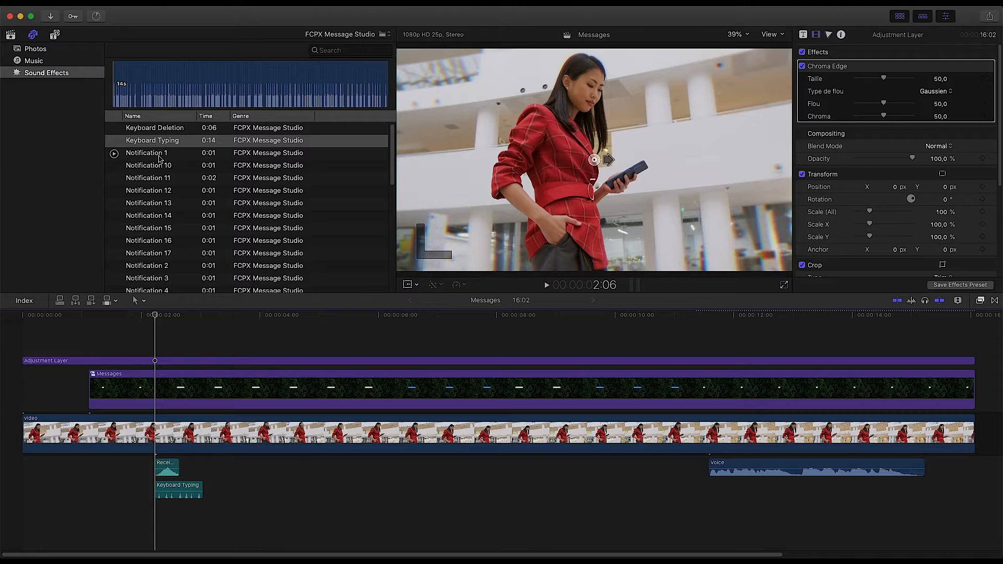
Place the Sent Message sound at the second message and paste a copy of the short Keyboard Typing clip beneath it
scroll(159, 159, down, 5)
drag(157, 178, 376, 490)
click(180, 490)
key(super+c)
key(super+v)
Slip the audio inside the second Keyboard Typing clip by about -1:02 with the Trim tool, then return to the Select tool
key(t)
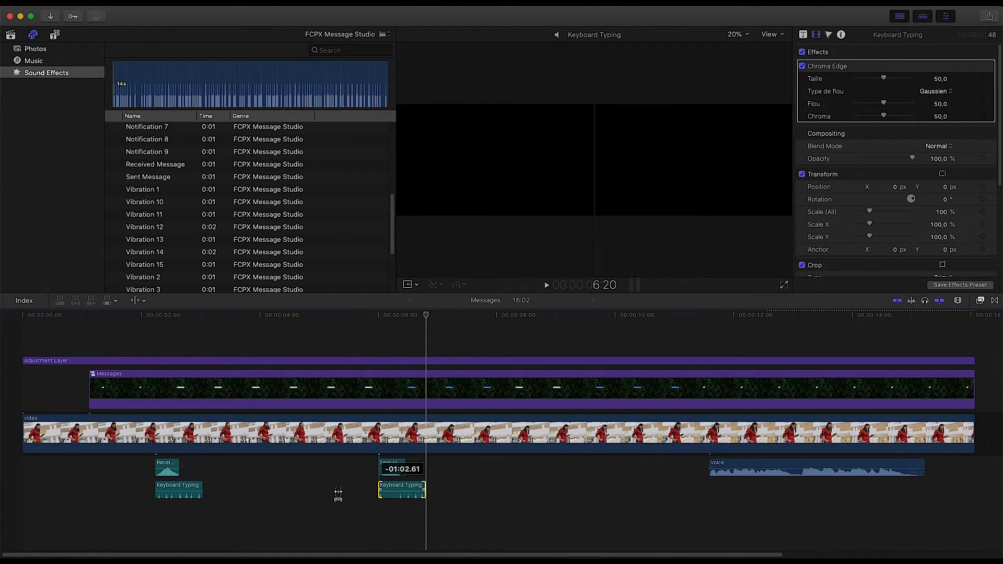
drag(317, 492, 318, 490)
key(a)
Copy the first Received Message and Keyboard Typing pair to the start of the third message
drag(230, 490, 165, 461)
key(super+c)
key(super+v)
Copy the Sent Message and Keyboard Typing pair to the start of the fourth message
drag(436, 495, 395, 465)
key(super+c)
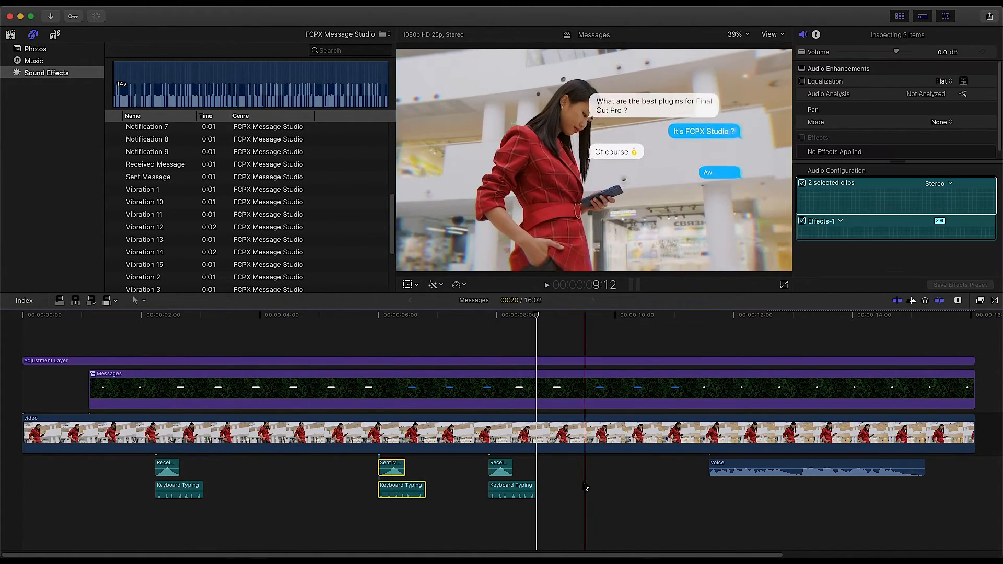
key(super+v)
Copy the second Received Message and Keyboard Typing pair to the fifth message, just before the Voice clip starts
drag(546, 494, 505, 465)
key(super+c)
key(super+v)
click(759, 494)
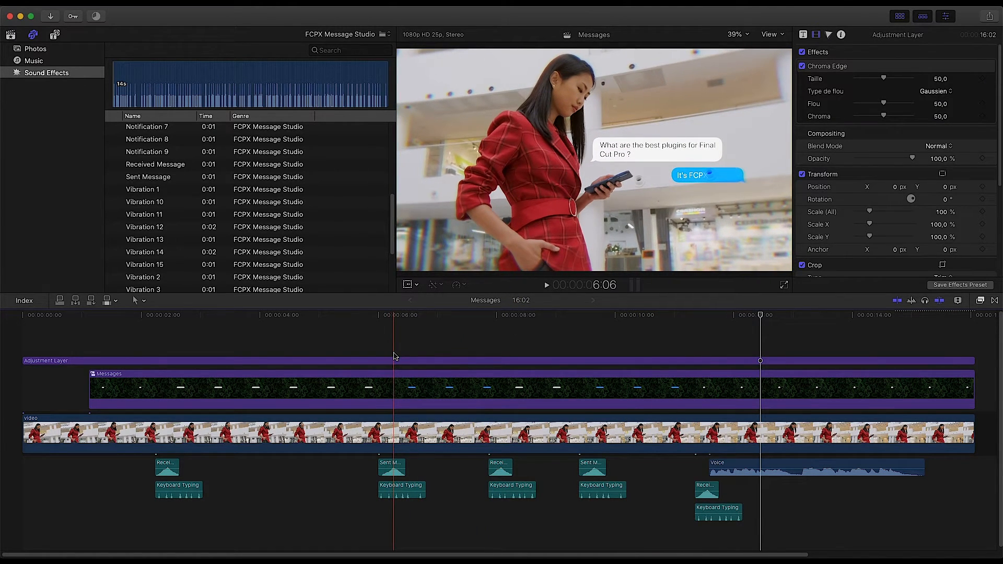